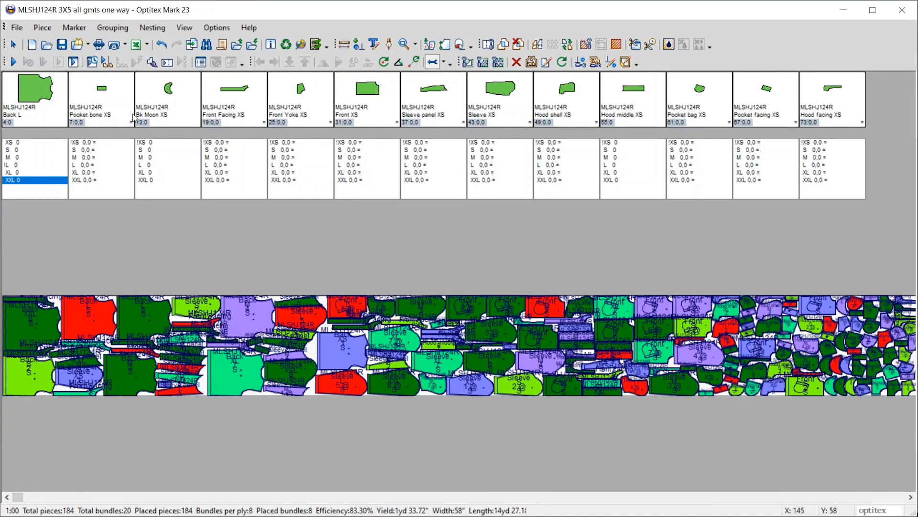
Step: Save the marker under the new file name "MLSHJ124R 3X5 group marker"
click(17, 29)
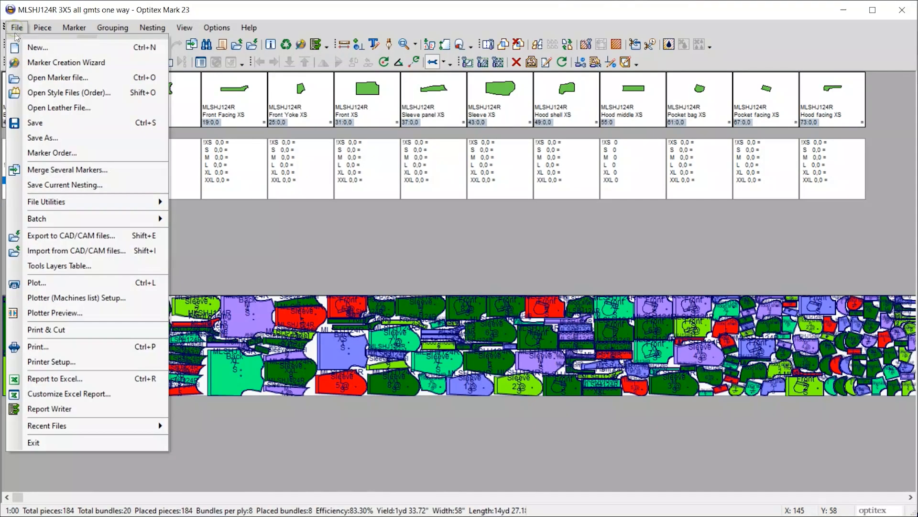
click(43, 138)
drag(449, 360, 403, 362)
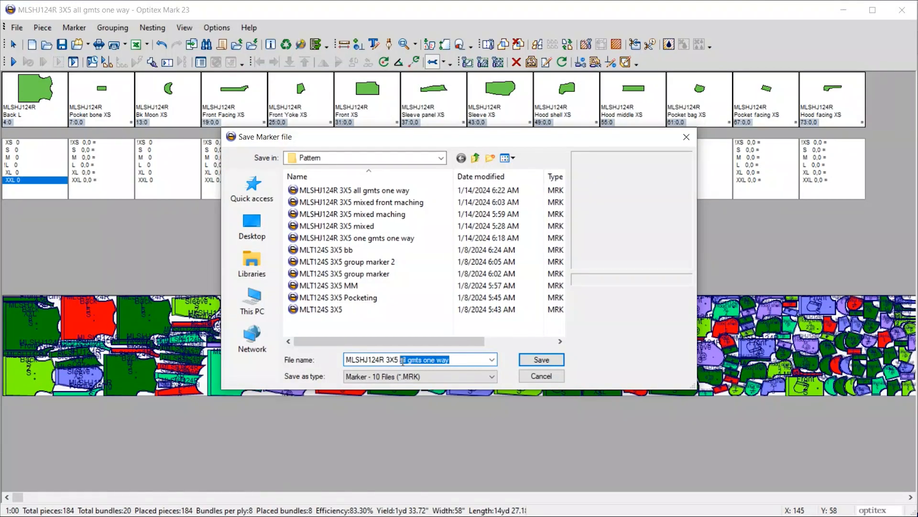
text(group marker)
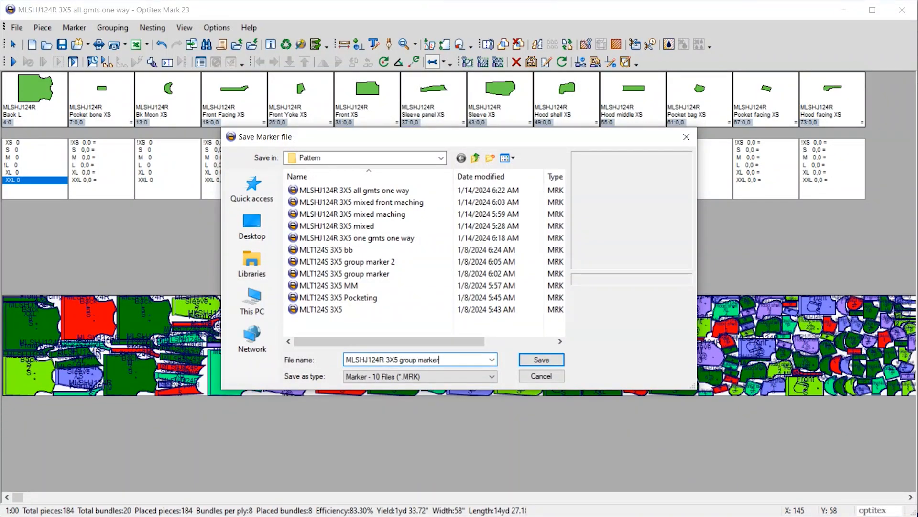
key(Return)
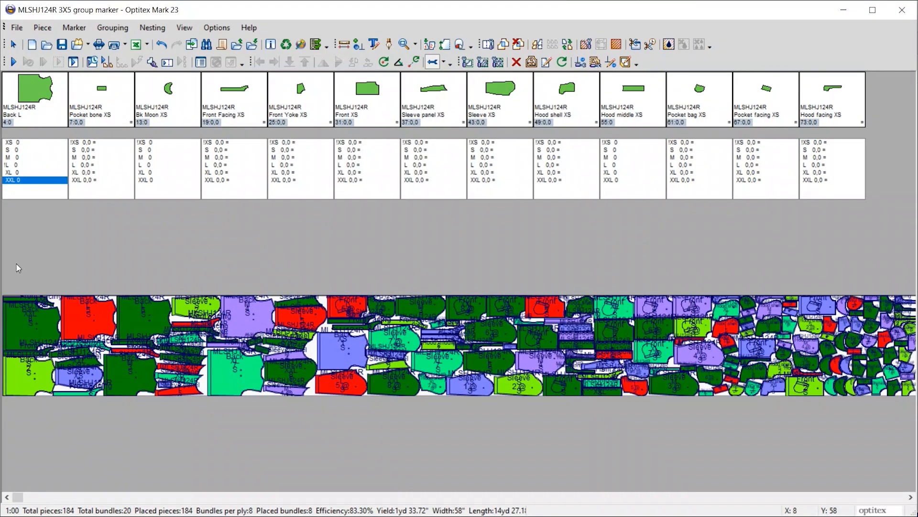
Step: Select all placed pieces and remove them from the marker
key(ctrl+a)
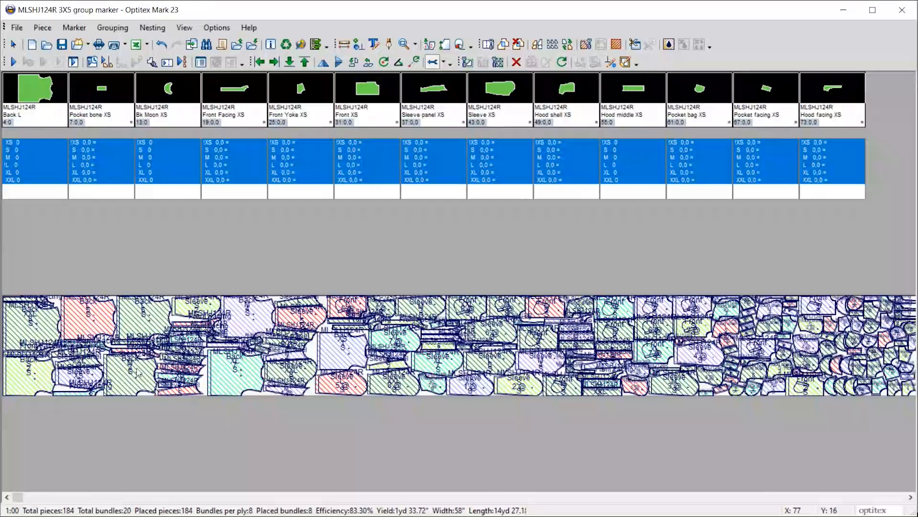
key(Delete)
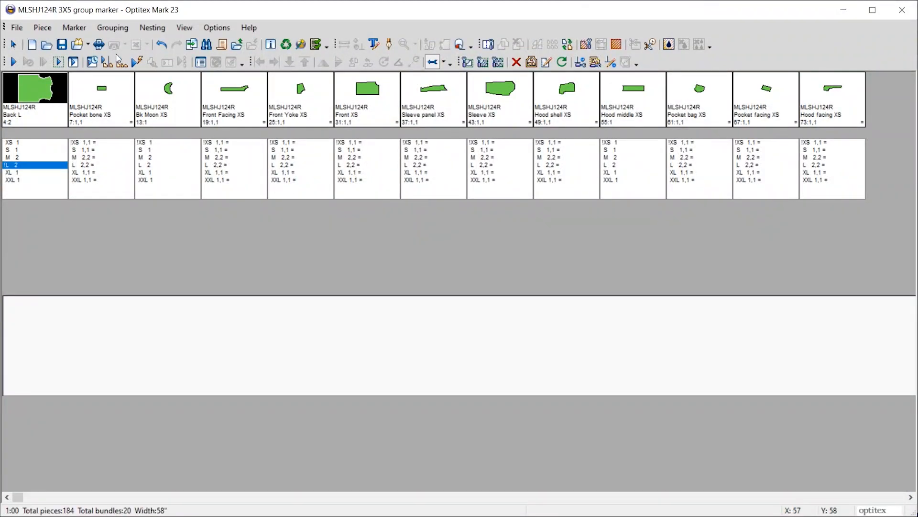
Step: Set the auto nesting Groups Options to group according to bundles, without starting the nesting
click(149, 29)
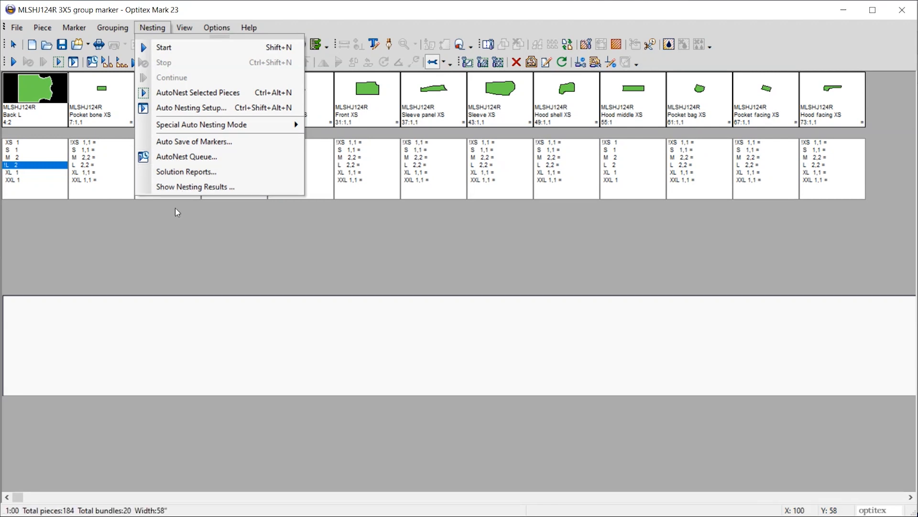
click(154, 247)
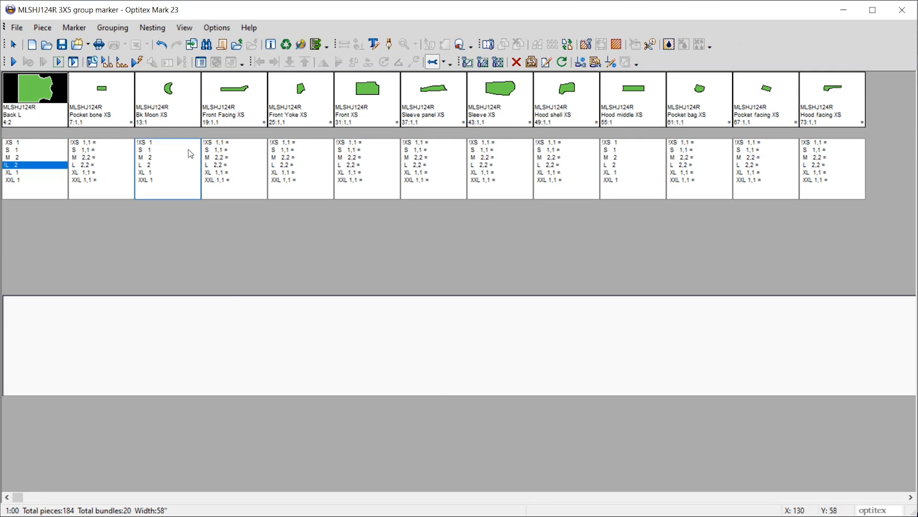
click(152, 27)
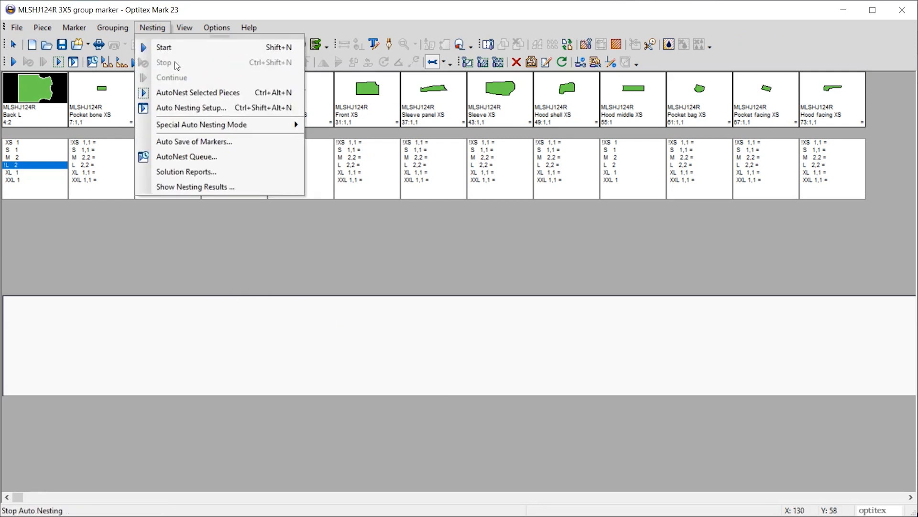
click(192, 111)
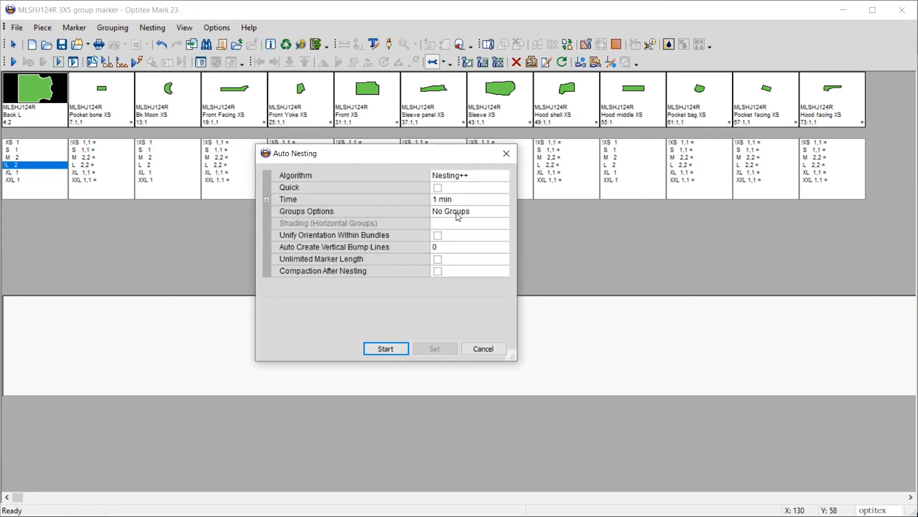
click(459, 214)
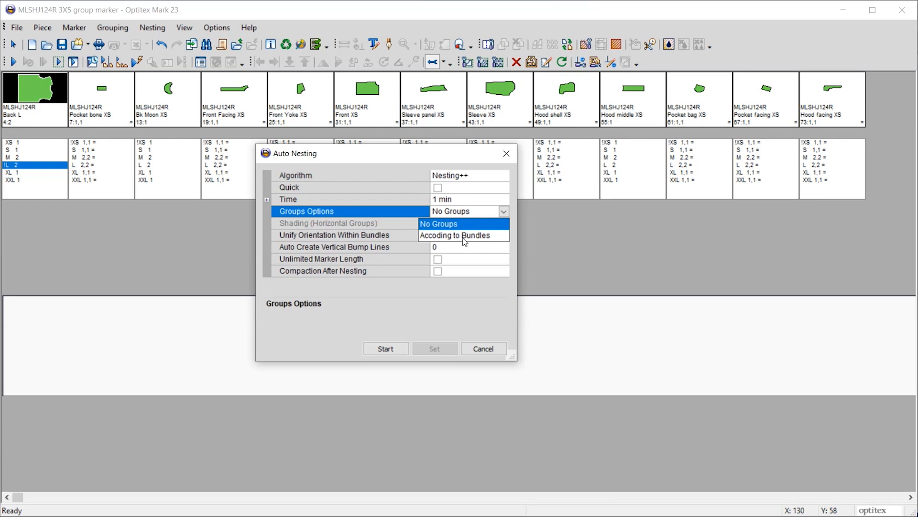
click(463, 236)
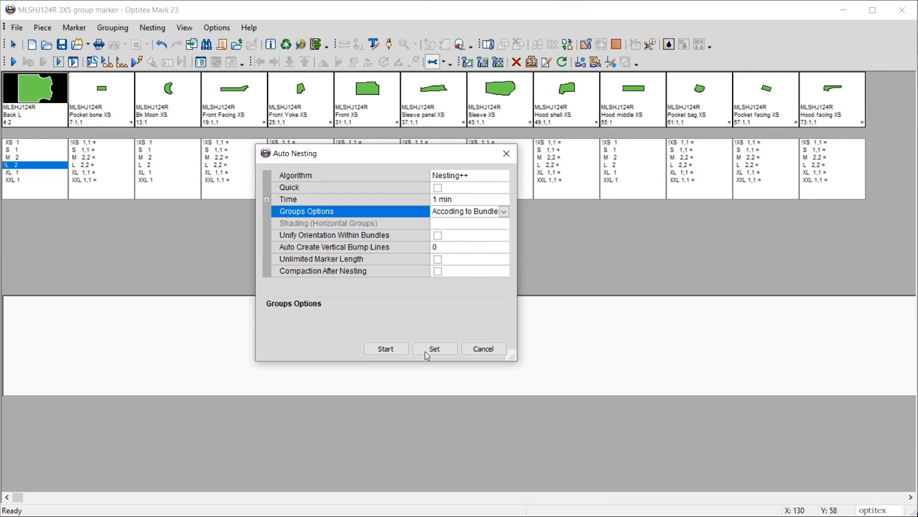
click(431, 351)
click(491, 351)
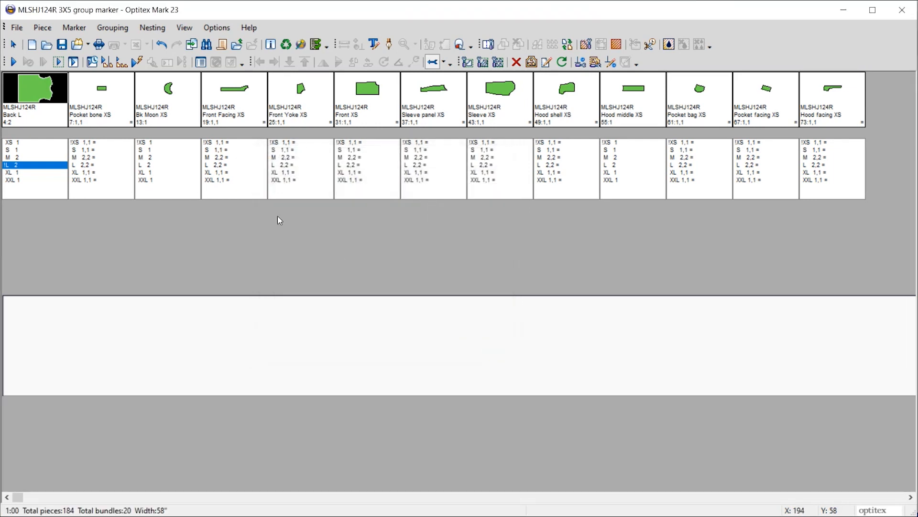
Step: Set Rotate 90 to 180 for sizes M and L in the MLSHJ124R marker order and apply the order
click(77, 44)
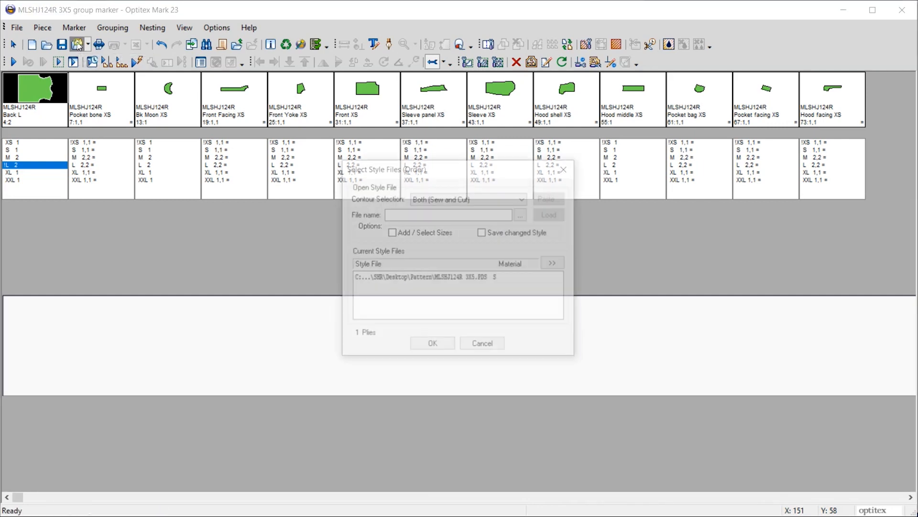
double_click(404, 279)
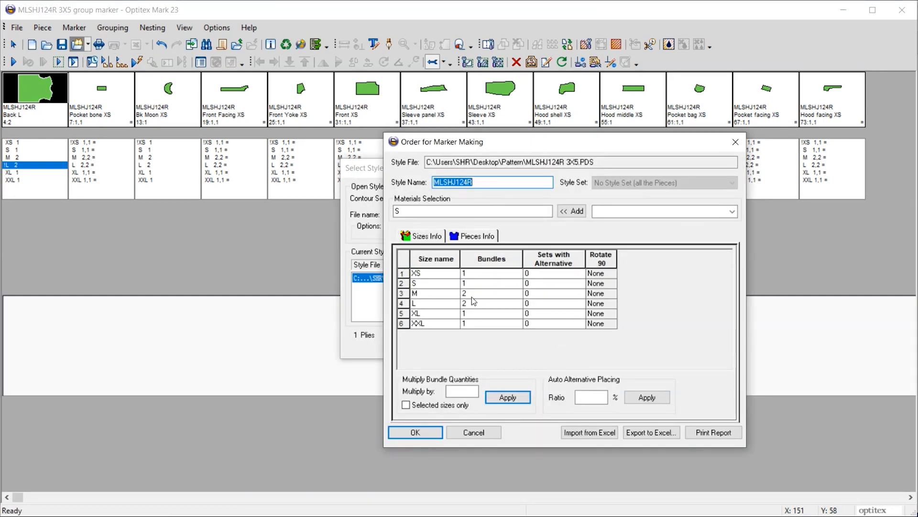
click(606, 294)
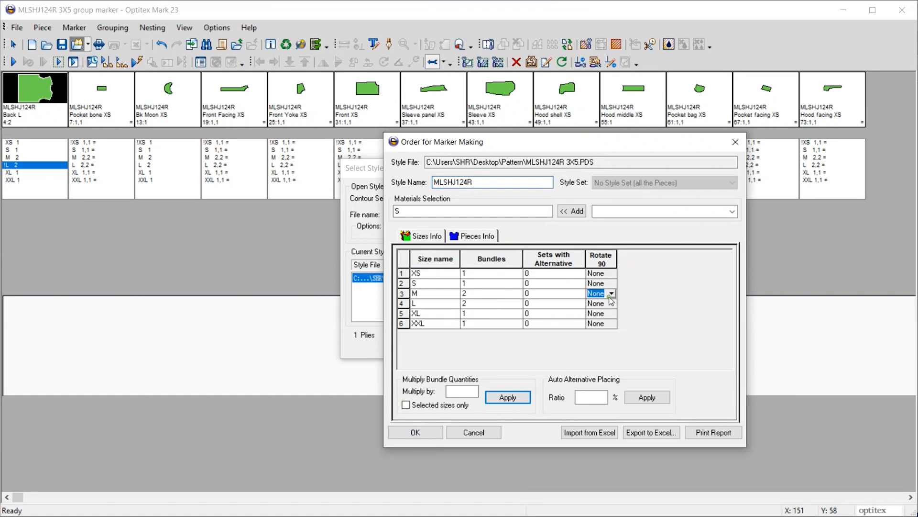
click(612, 293)
click(594, 328)
click(612, 305)
click(612, 305)
click(595, 338)
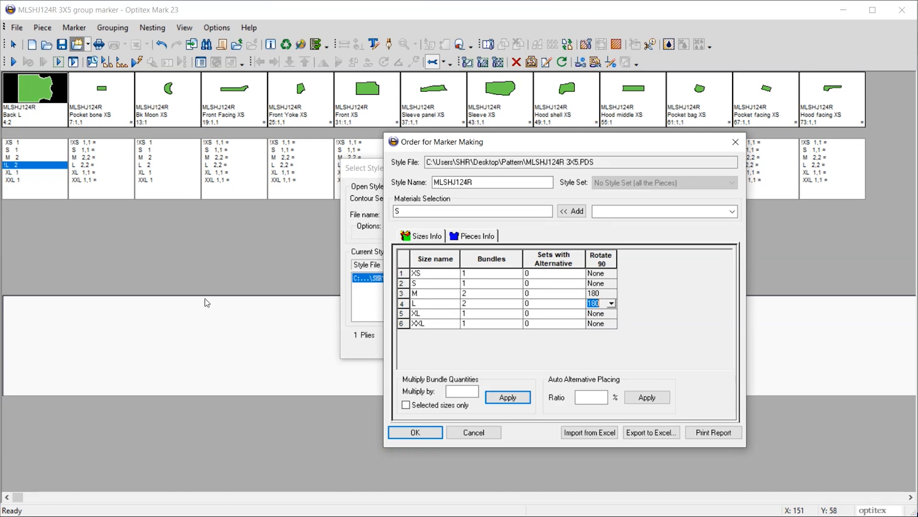
click(422, 432)
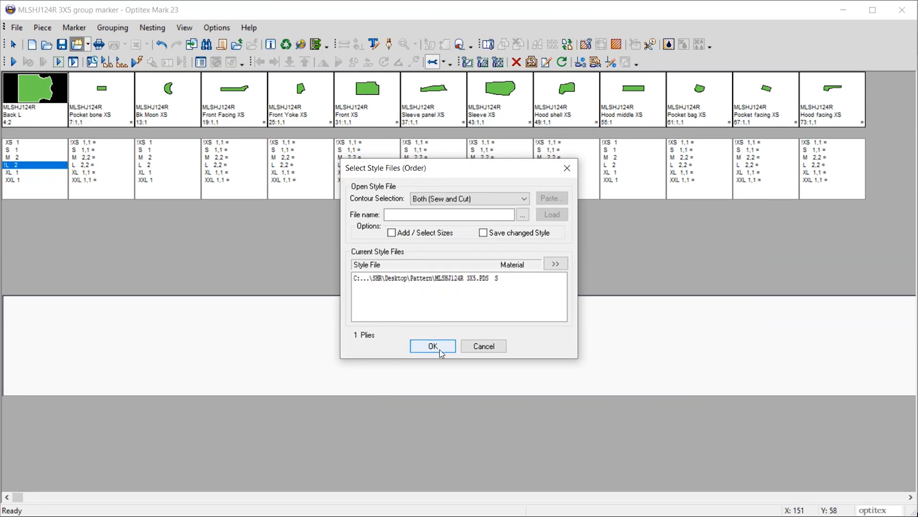
click(440, 349)
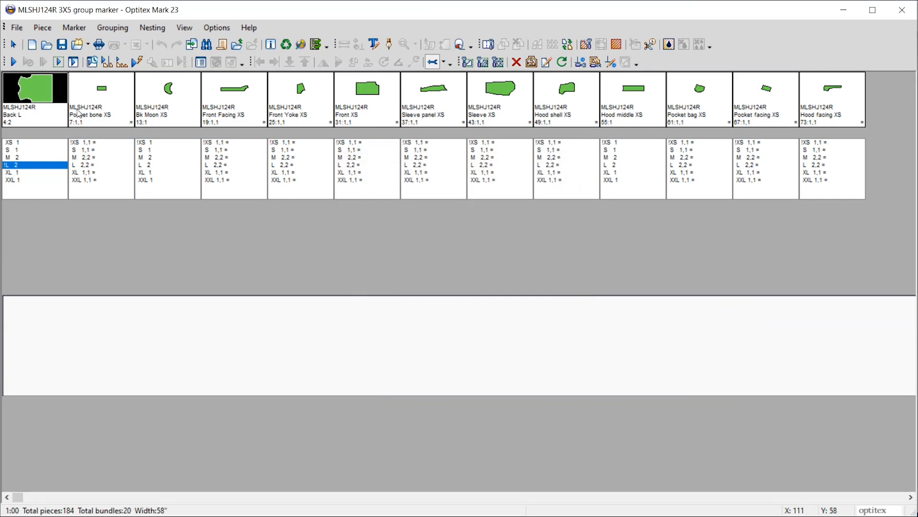
Step: Auto-nest the complete order with all sizes grouped by bundle, and return to the marker
click(13, 63)
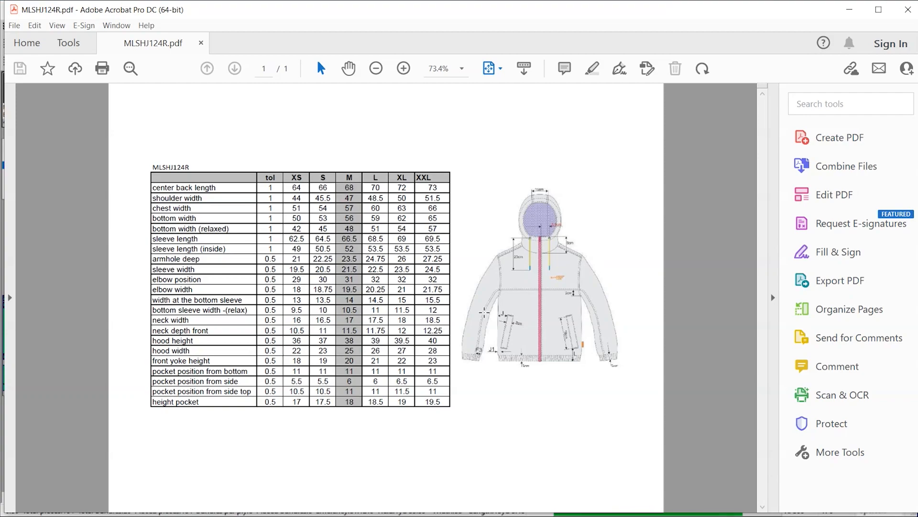
key(alt+Tab)
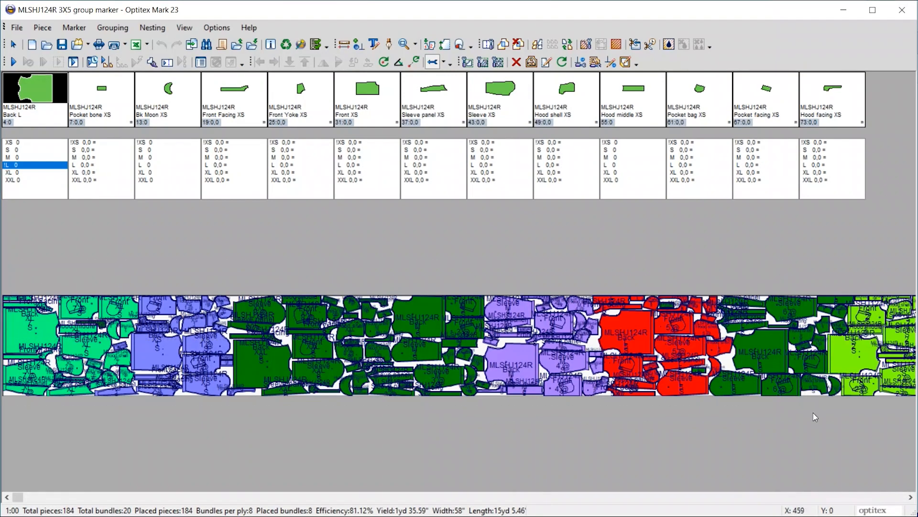
Step: Select the nested pieces across the marker and remove them from the table
key(ctrl+a)
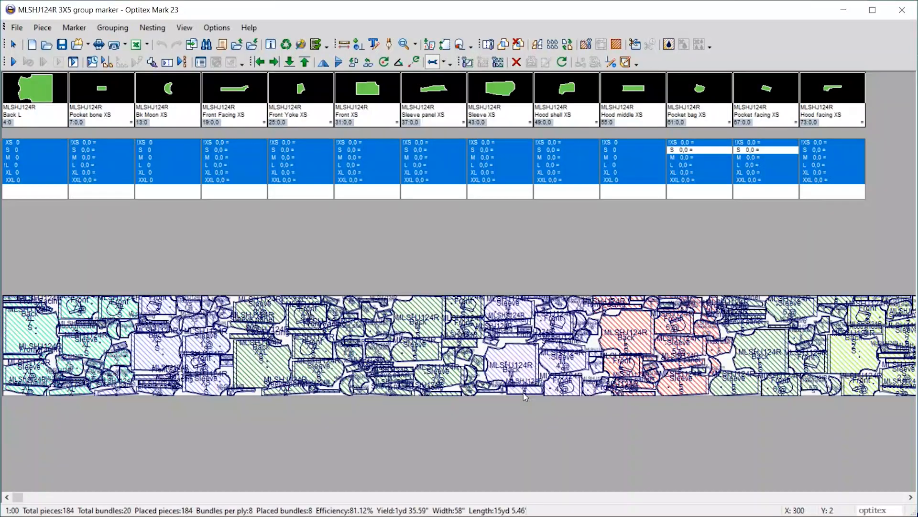
key(Home)
mouse_move(22, 253)
mouse_down()
mouse_move(27, 269)
mouse_move(885, 465)
mouse_up()
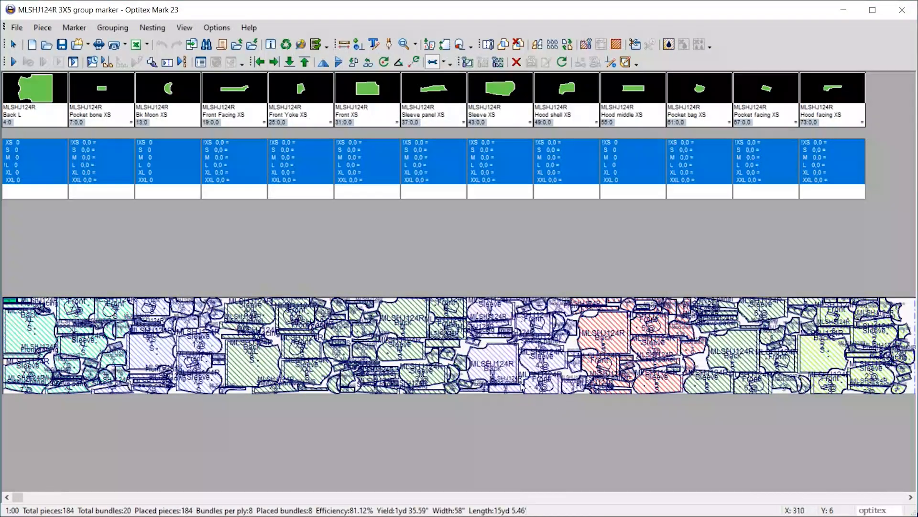
key(Delete)
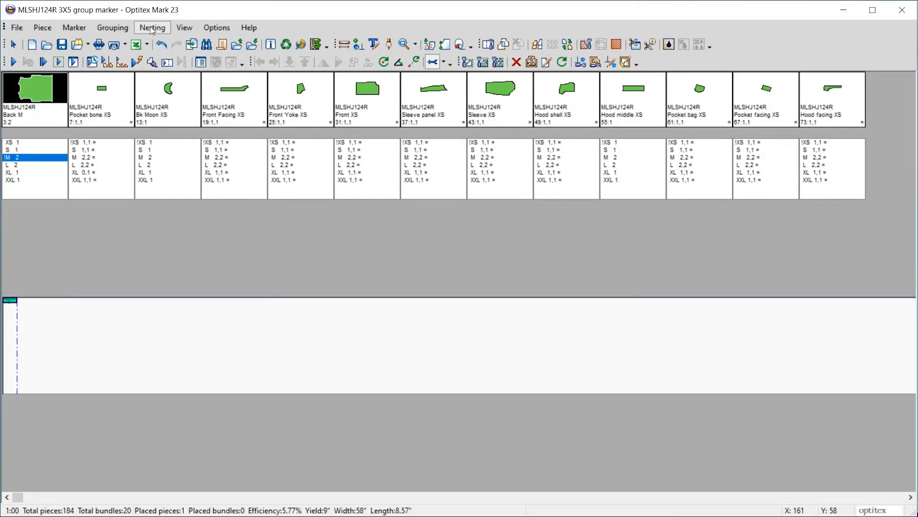
Step: Set the bundle quantities of S, M, L, XL and XXL to 0 in the order, keeping only XS
click(77, 45)
double_click(395, 286)
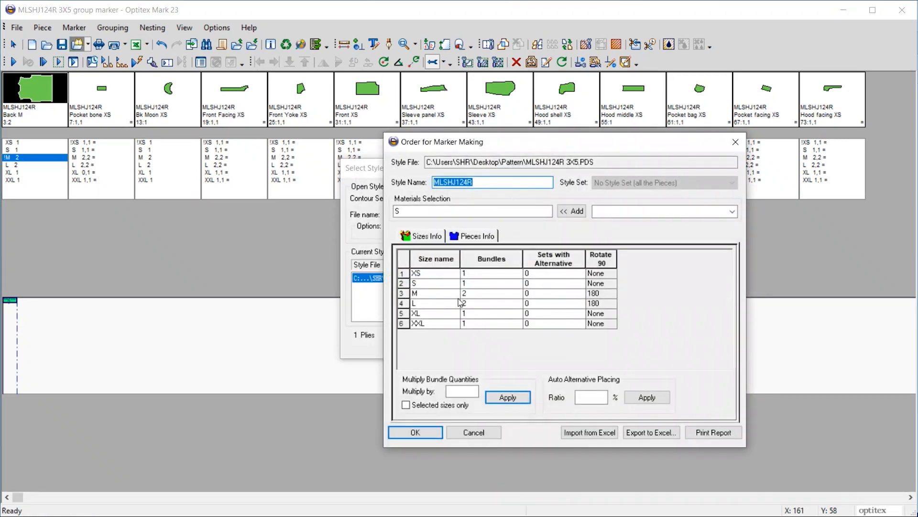
click(481, 285)
text(0)
click(481, 294)
text(0)
click(482, 304)
text(0)
click(481, 313)
text(0)
click(481, 323)
text(0)
click(416, 433)
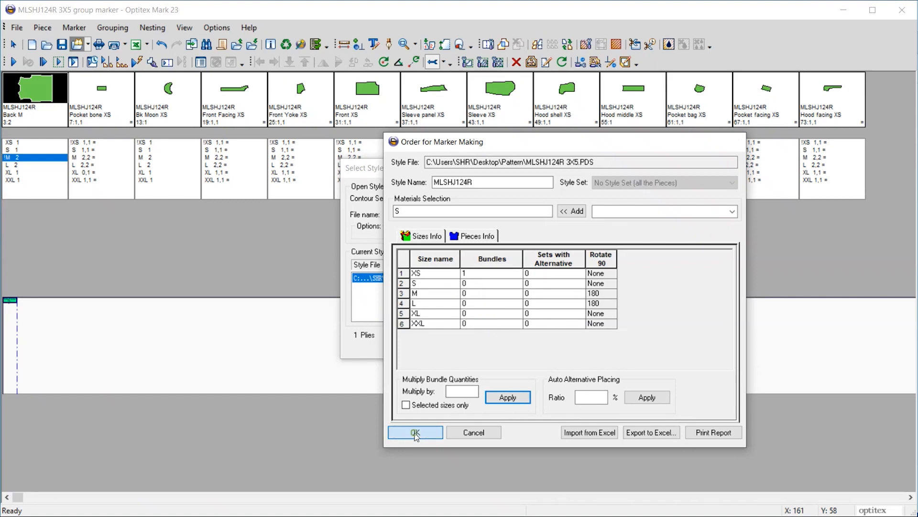
click(433, 345)
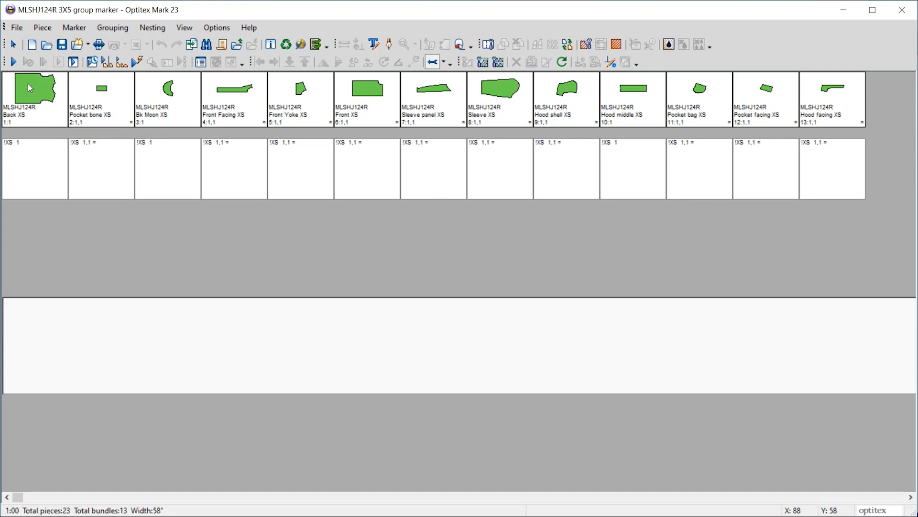
Step: Auto-nest the XS bundle and stop the nesting once its pieces are placed
click(16, 63)
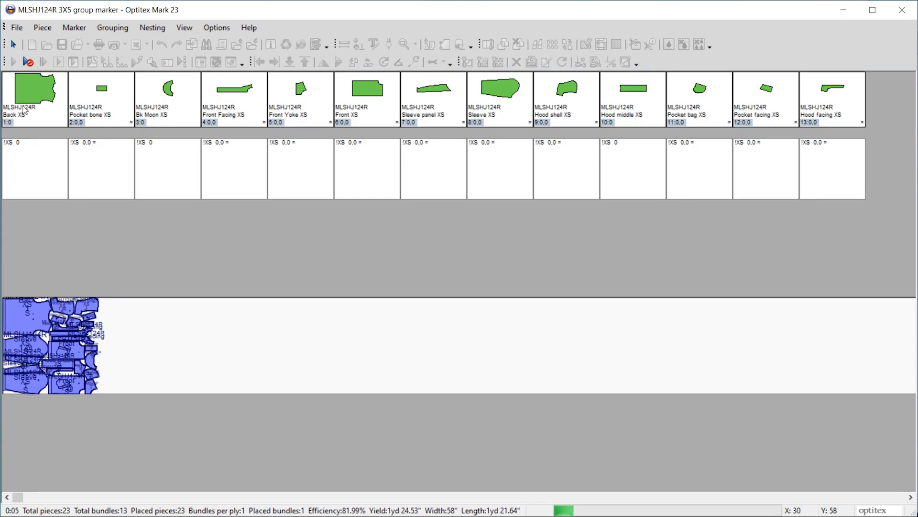
click(28, 62)
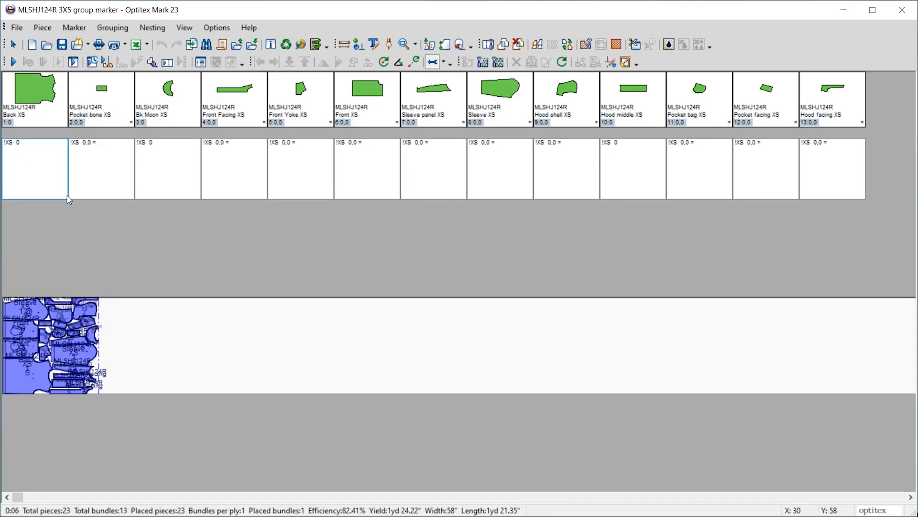
Step: Add 2 bundles of size M to the MLSHJ124R marker order and apply it
click(77, 44)
double_click(428, 278)
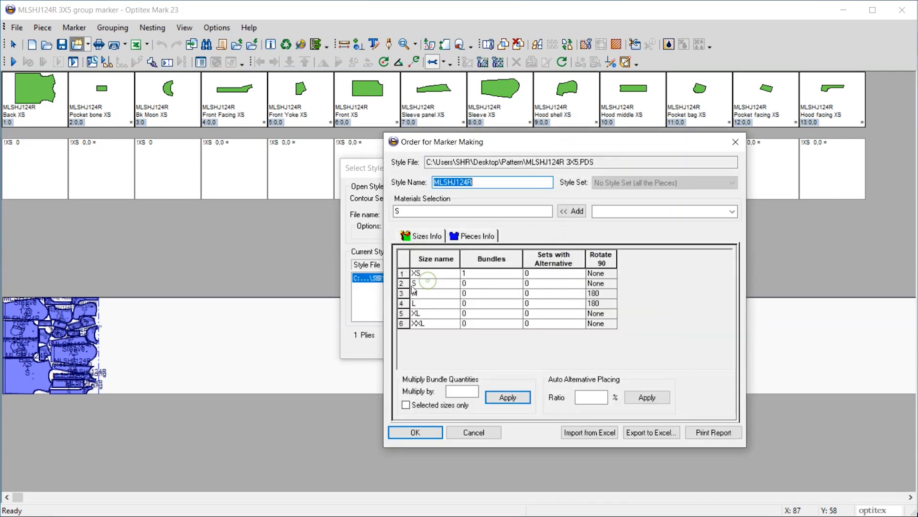
click(476, 286)
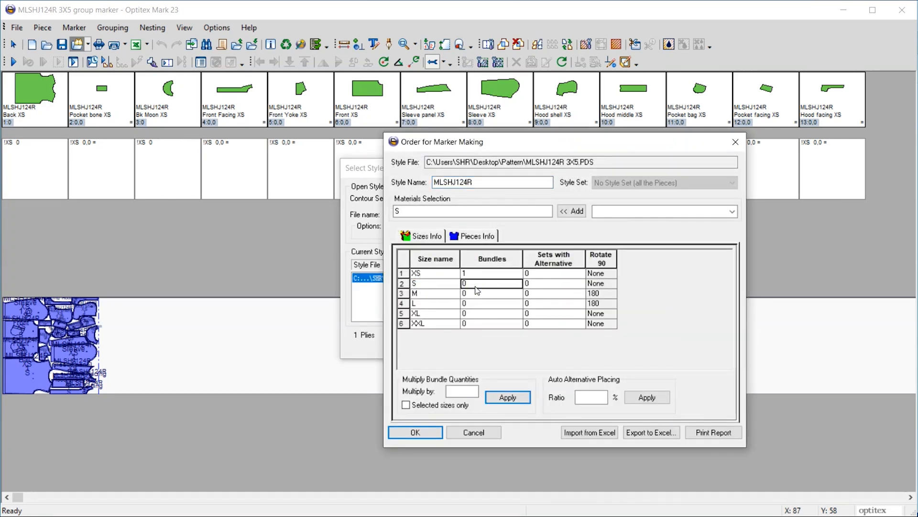
click(474, 293)
click(415, 432)
click(444, 353)
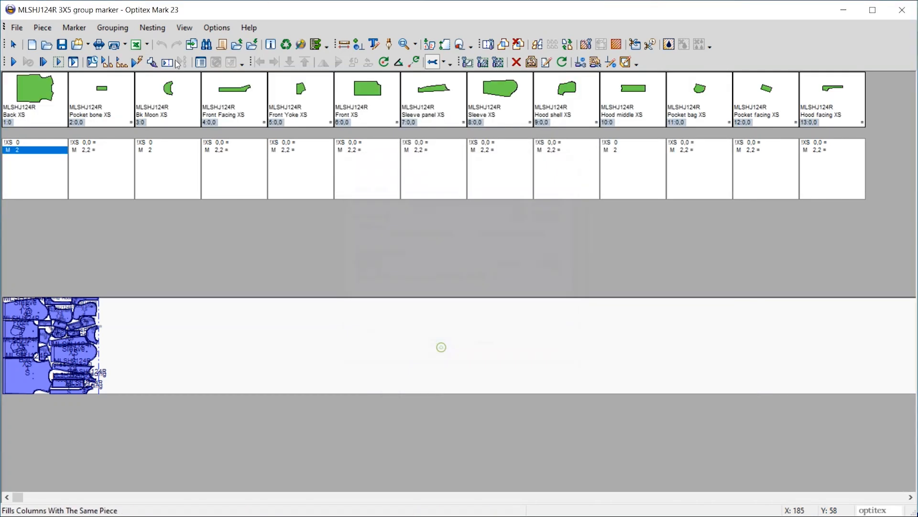
Step: Continue the auto nesting to place the M bundles after the XS bundle, and stop it once they are placed
click(152, 29)
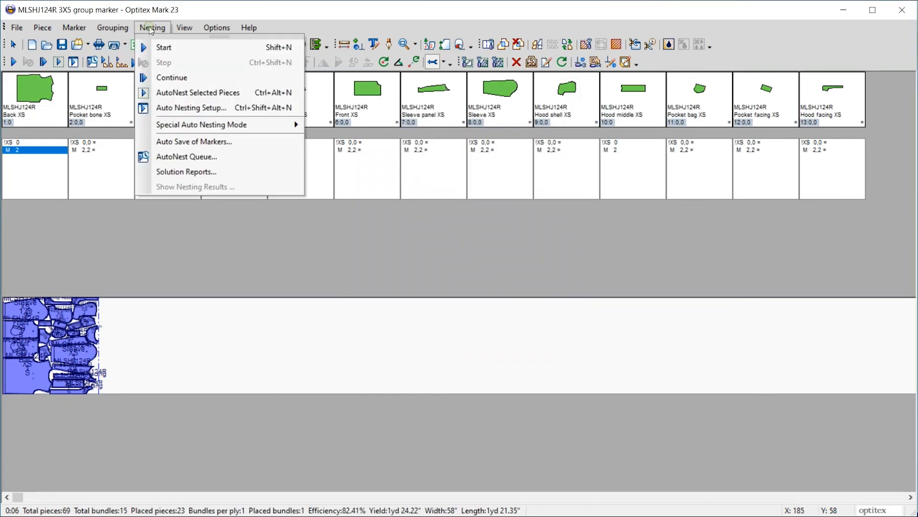
click(171, 77)
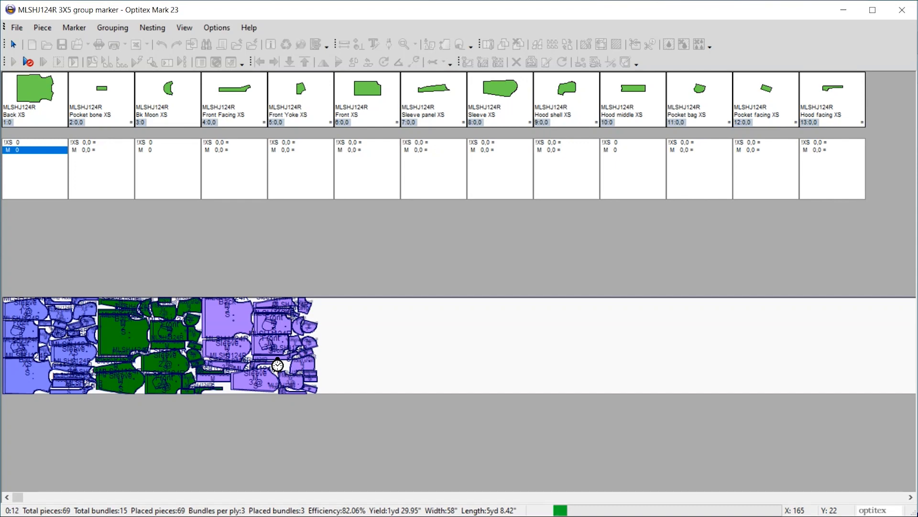
click(28, 62)
Step: Add 1 bundle of size L to the MLSHJ124R marker order and continue the auto nesting to place it after the M bundles
click(76, 44)
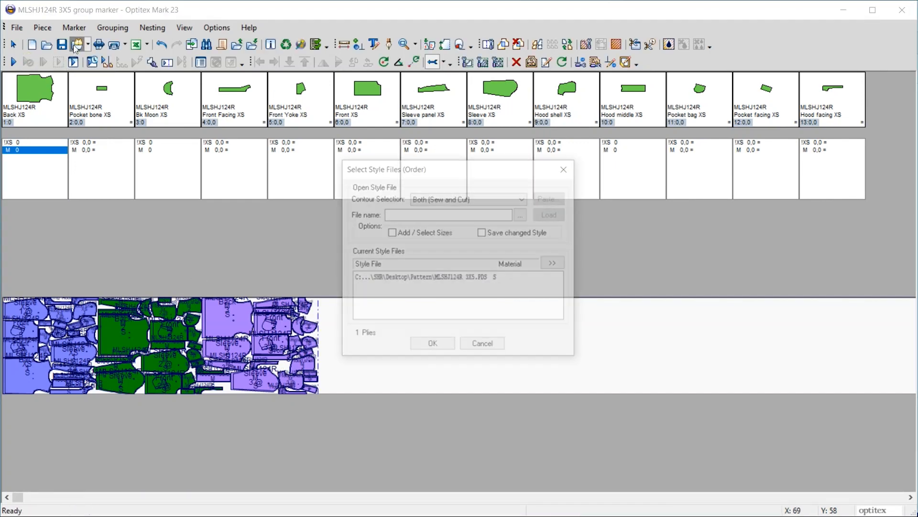
double_click(425, 279)
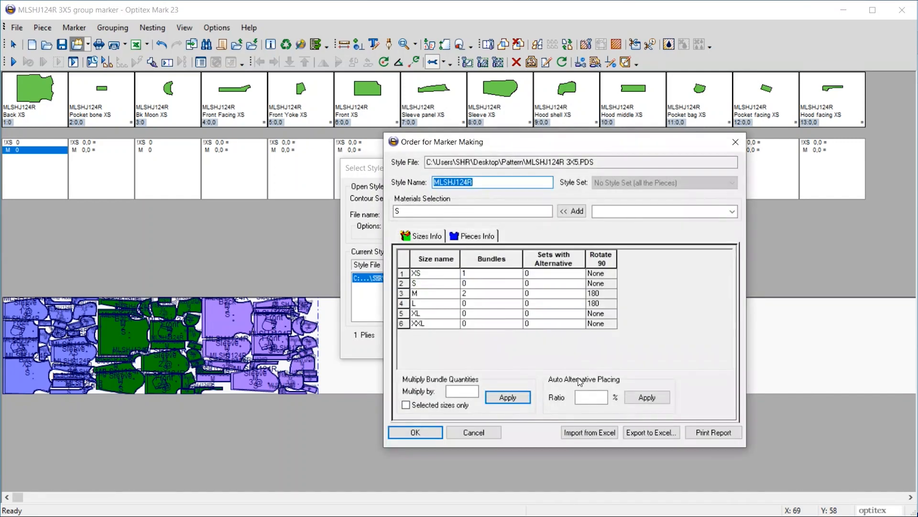
click(483, 305)
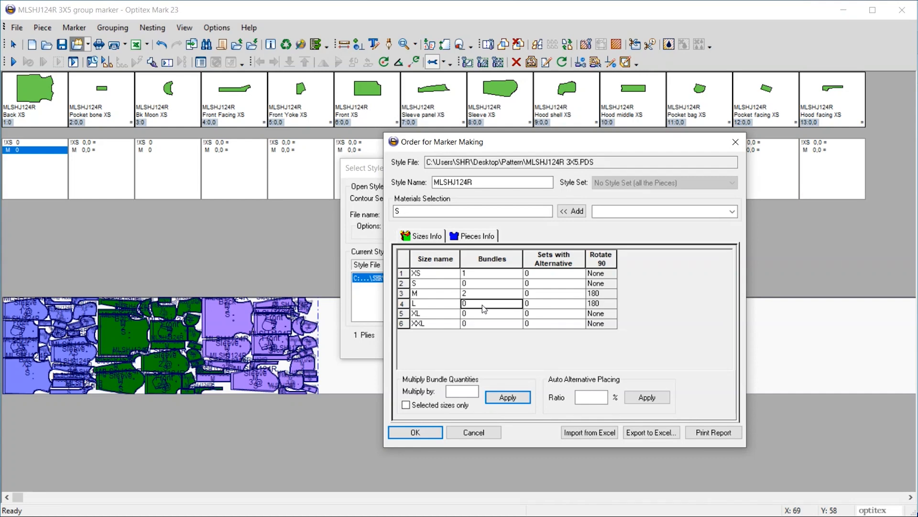
text(1)
click(416, 432)
click(433, 346)
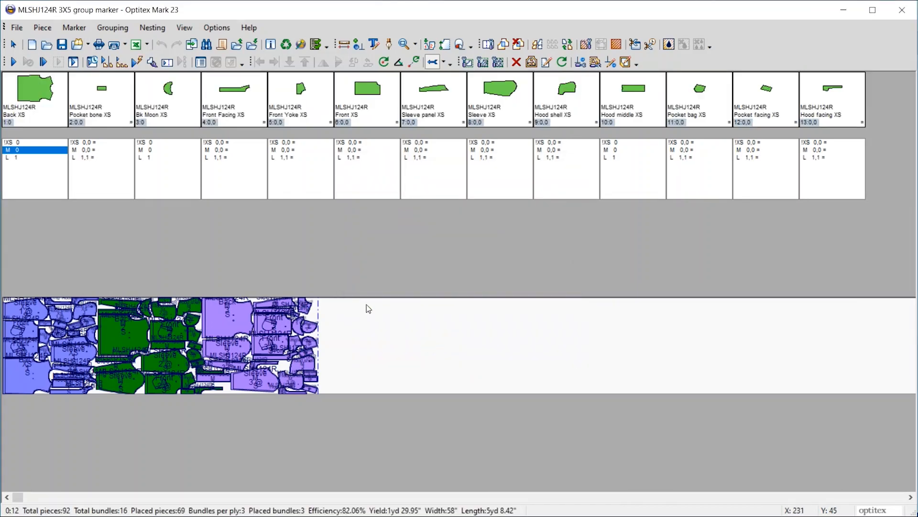
click(152, 28)
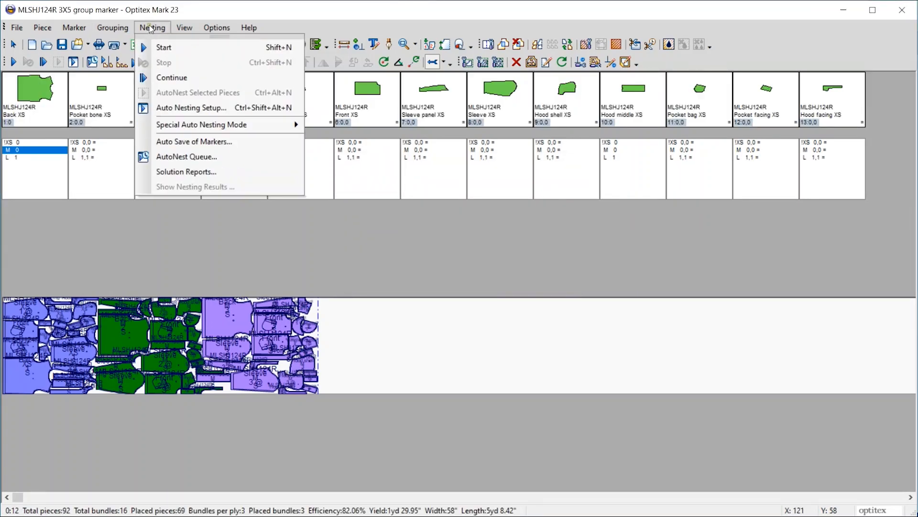
click(165, 78)
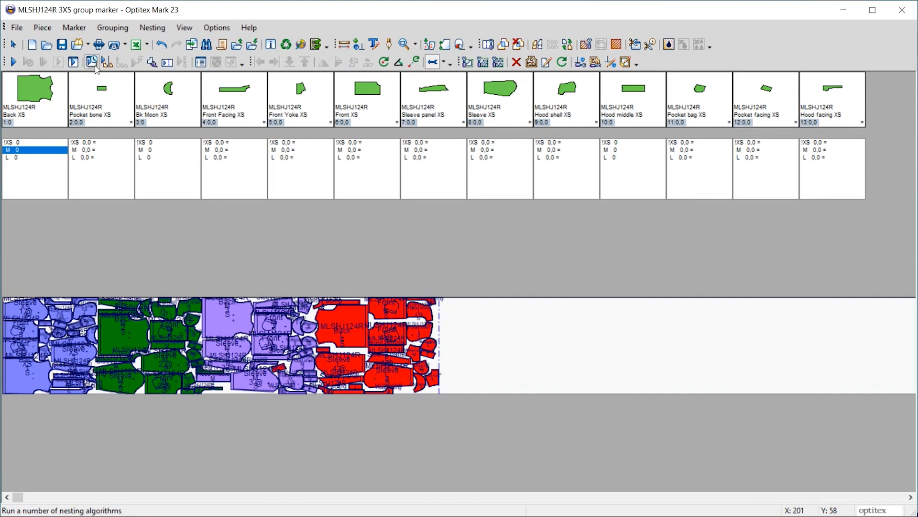
Step: Add 2 bundles of size S, 1 of XL and 1 of XXL to the MLSHJ124R marker order and apply it
click(78, 45)
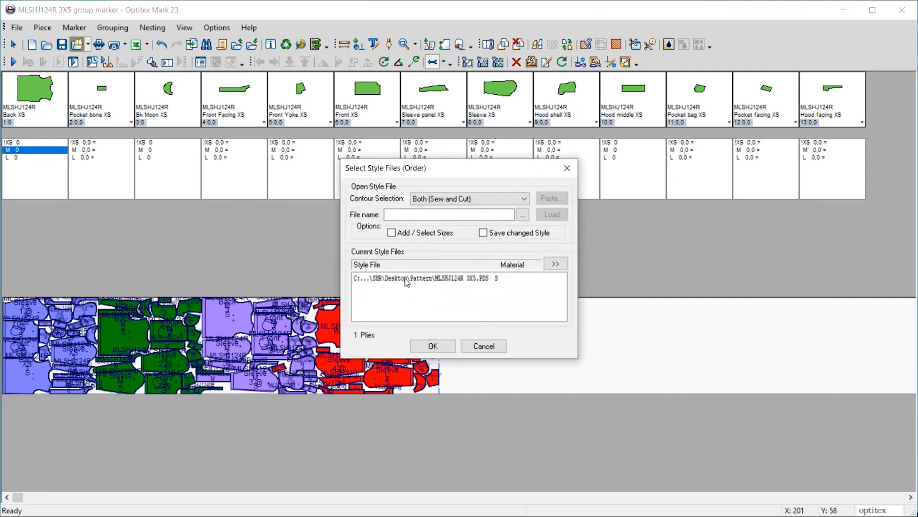
double_click(406, 280)
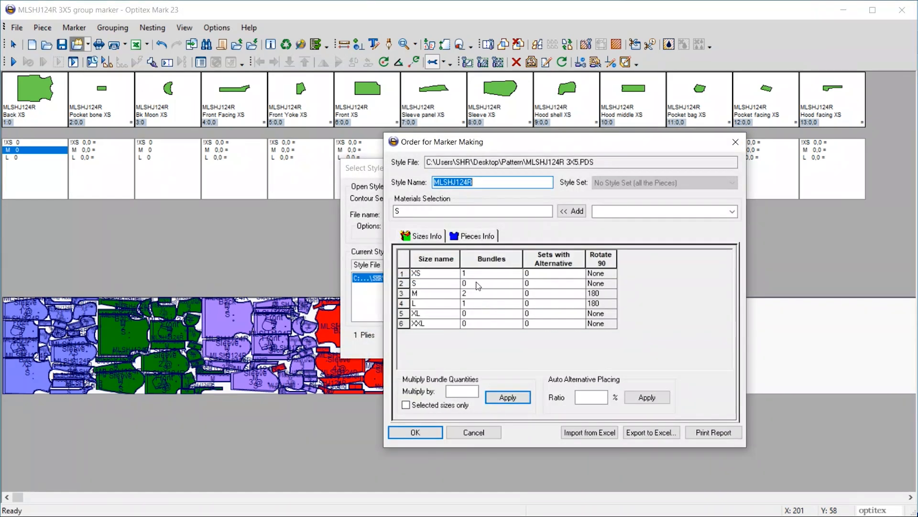
click(479, 284)
text(2)
click(474, 313)
text(1)
click(475, 323)
text(1)
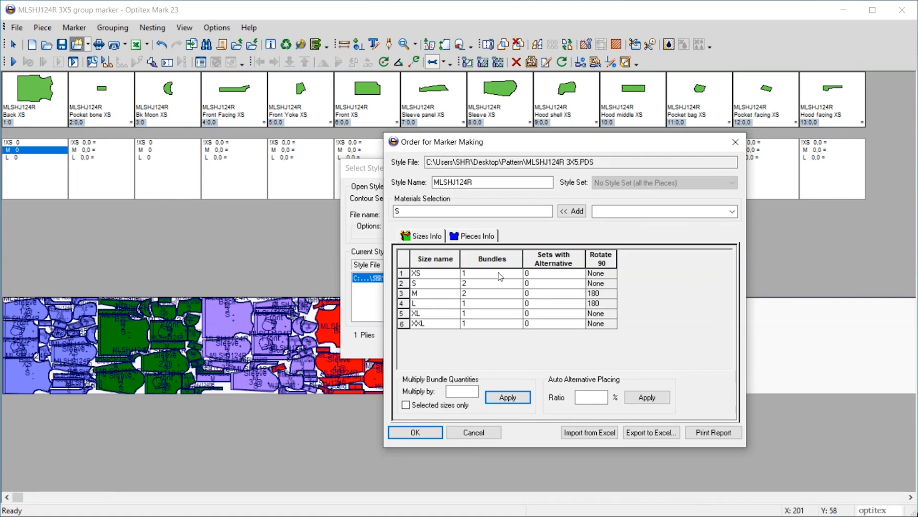
click(432, 434)
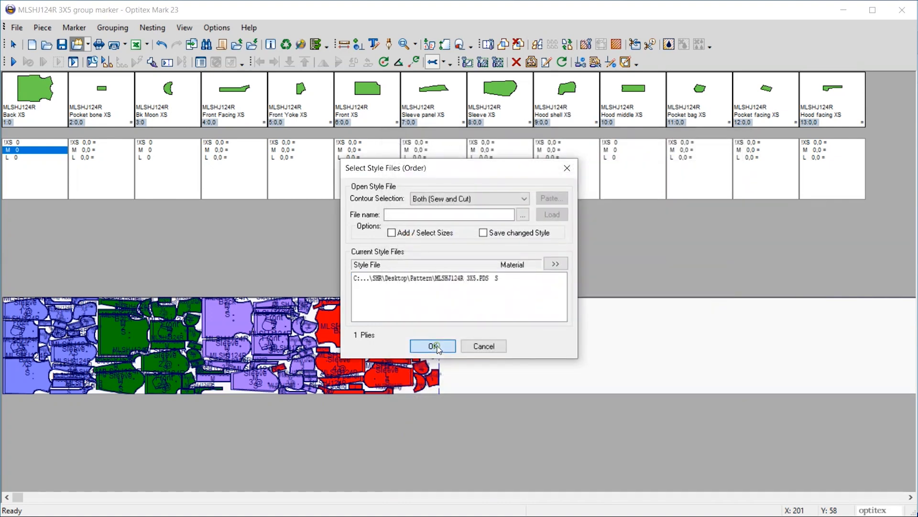
click(433, 346)
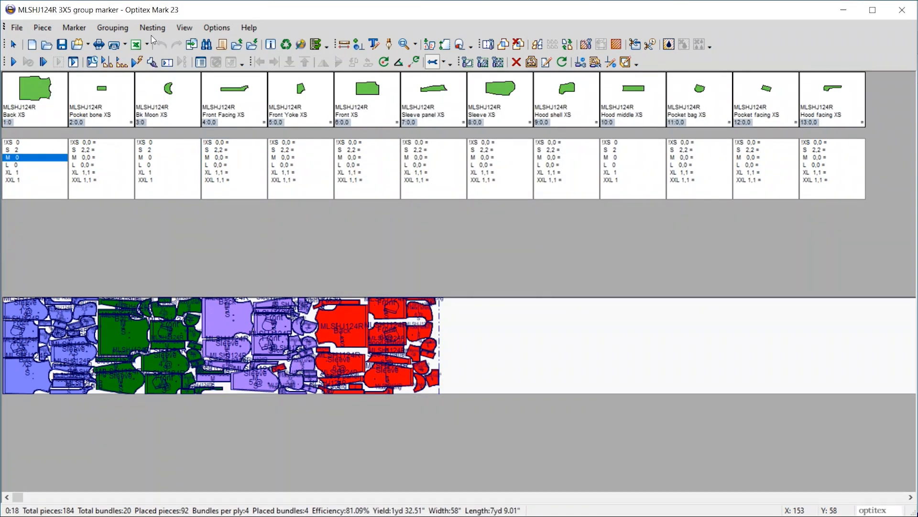
Step: Continue the auto nesting to place the S, XL and XXL bundles after the L bundle, and stop it once they are placed
click(151, 27)
click(170, 77)
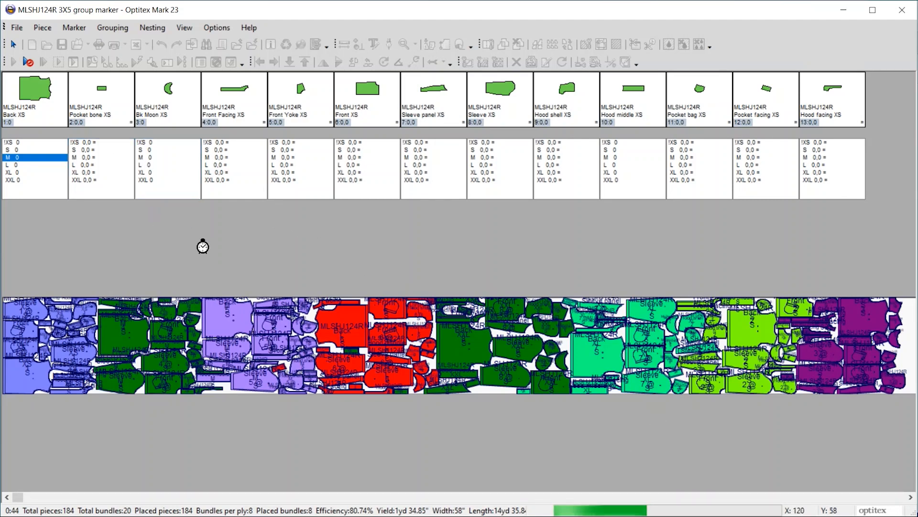
click(28, 61)
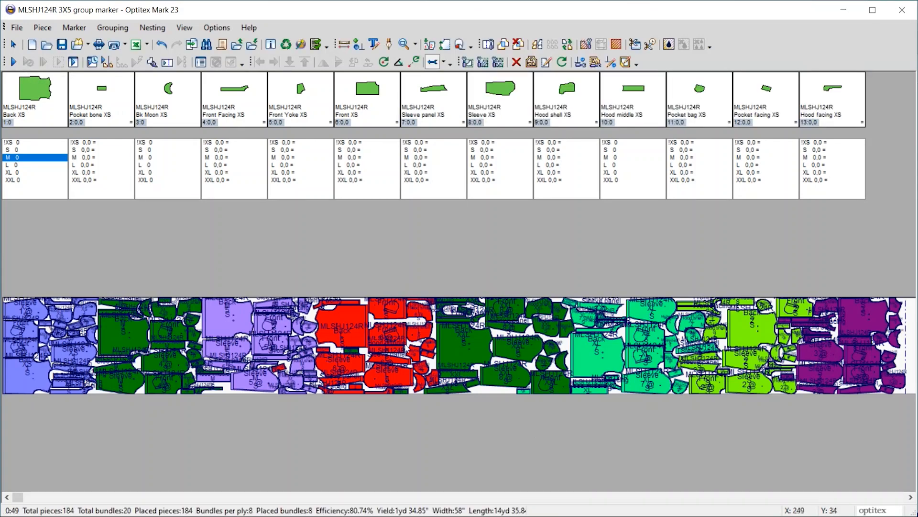